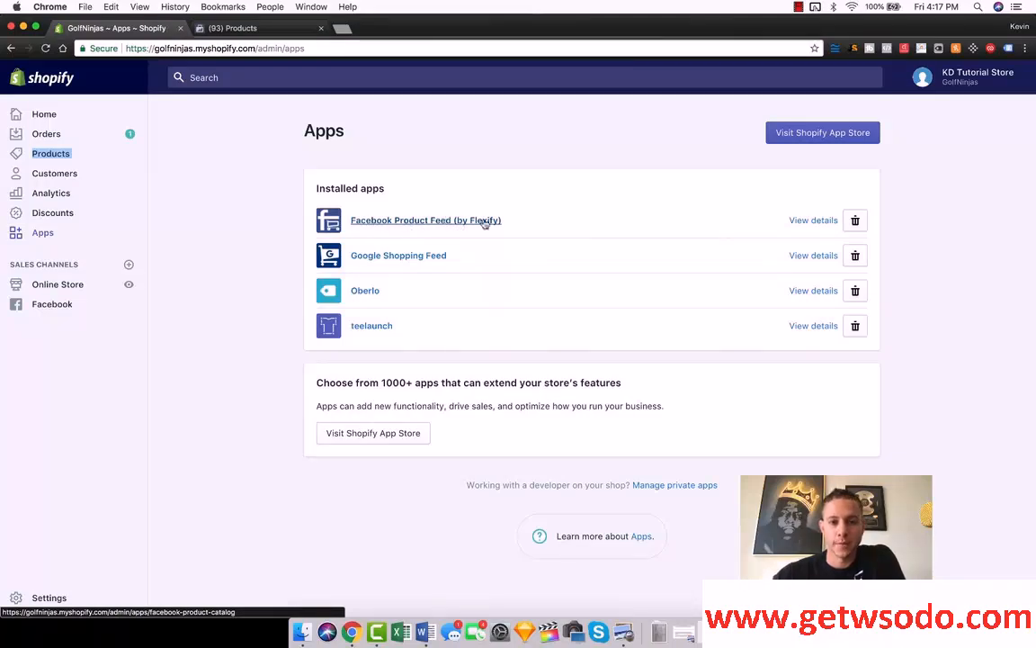
# Step: In the Facebook Product Feed (by Flexify) app, choose BEST SELLERS as the feed collection and save the settings
pyautogui.click(449, 220)
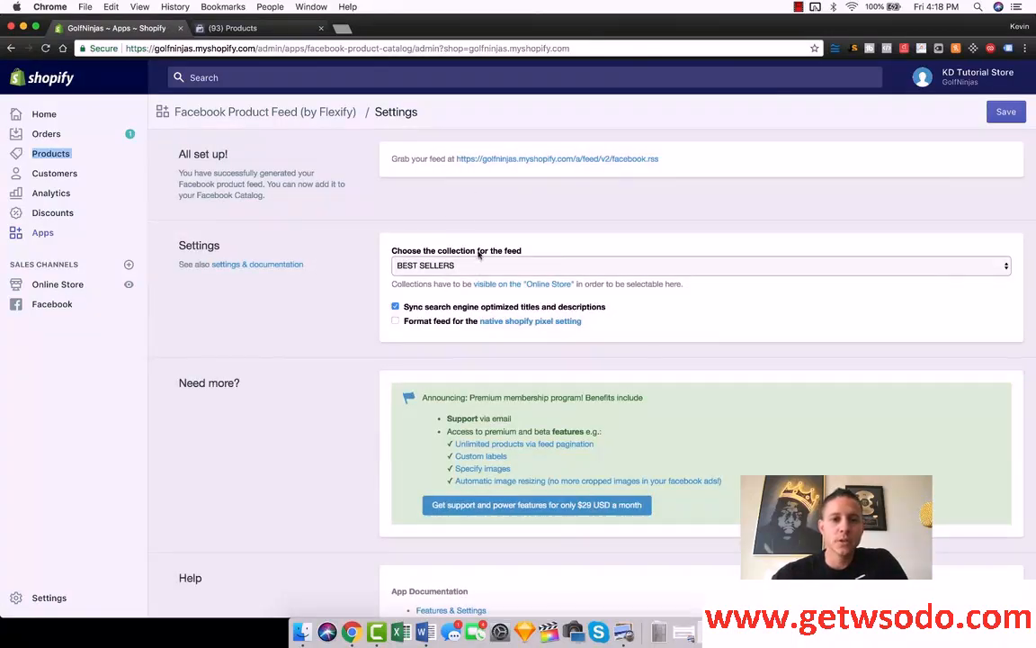
pyautogui.click(438, 264)
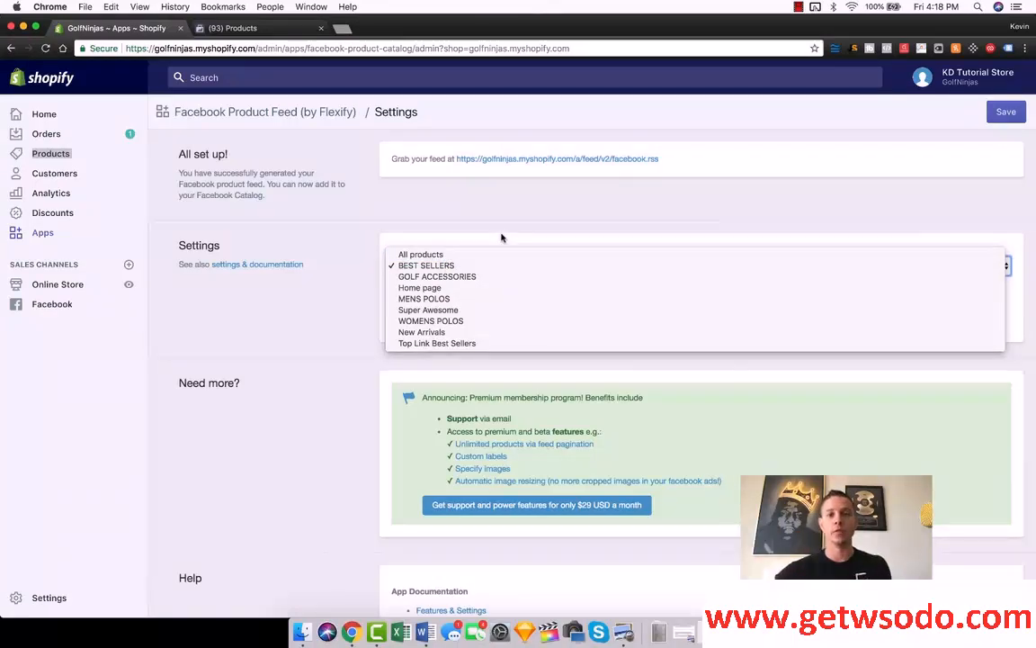
pyautogui.click(440, 267)
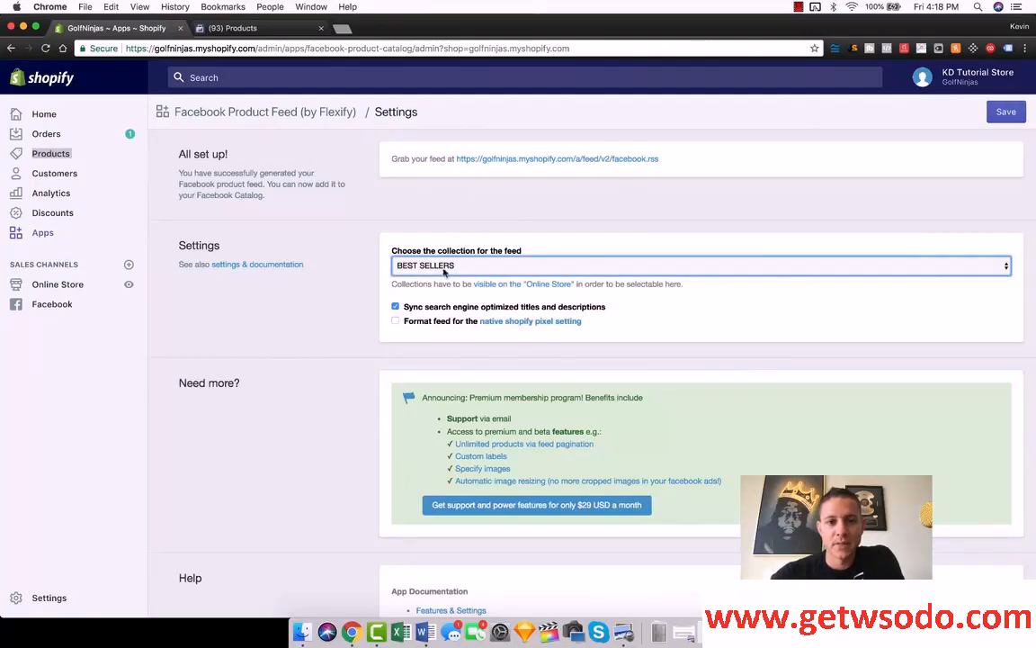
pyautogui.click(422, 265)
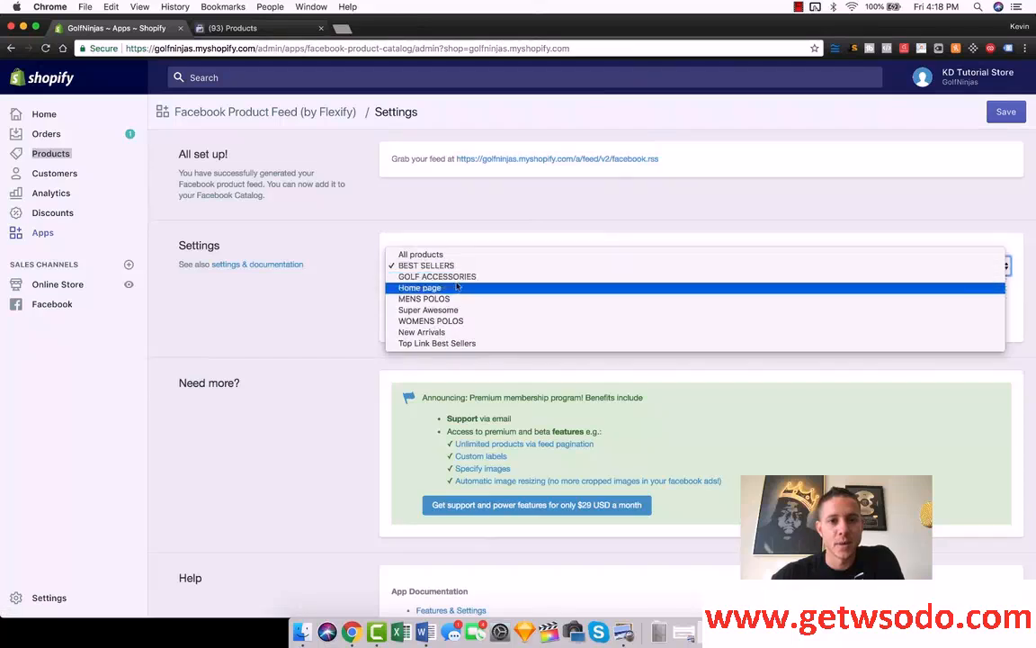
pyautogui.click(446, 267)
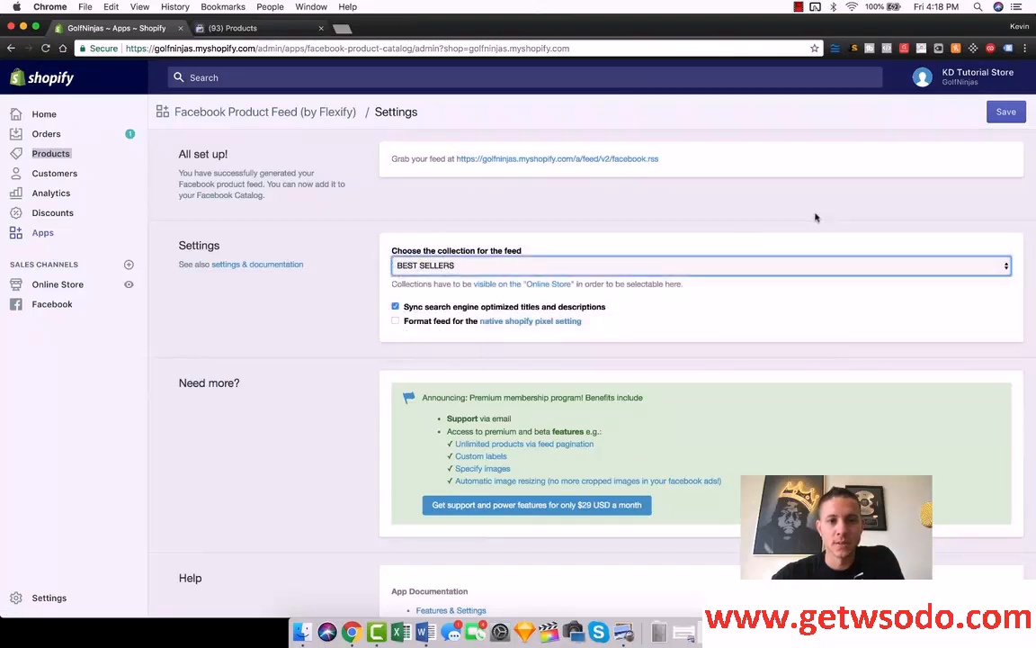
pyautogui.click(1014, 111)
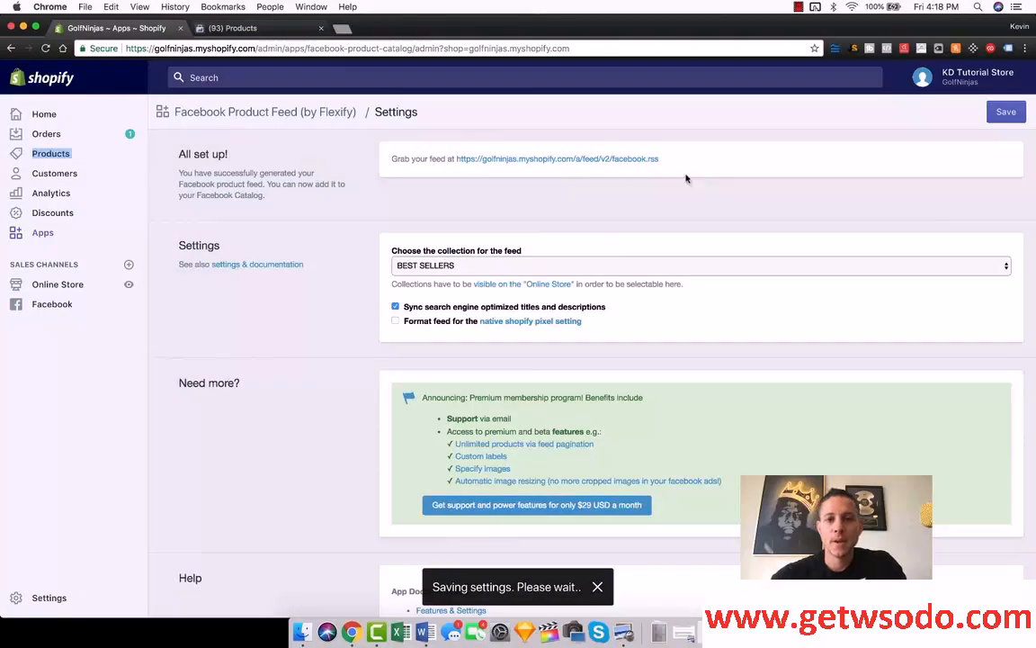
# Step: Copy the generated Facebook product feed URL and switch to Facebook Catalog Manager
pyautogui.rightClick(622, 163)
pyautogui.click(630, 216)
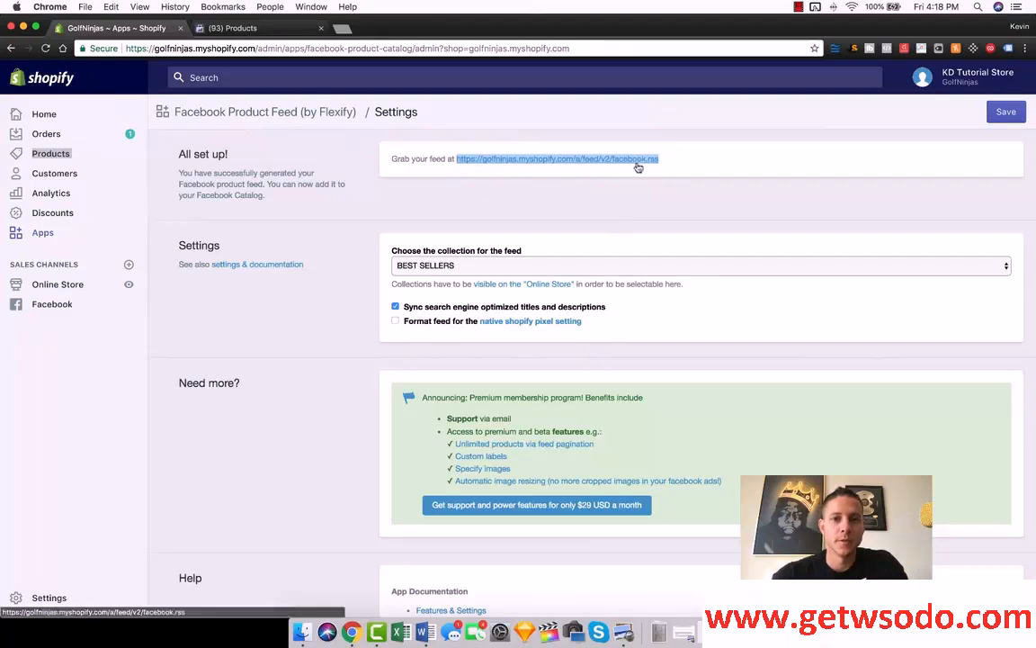
pyautogui.click(263, 28)
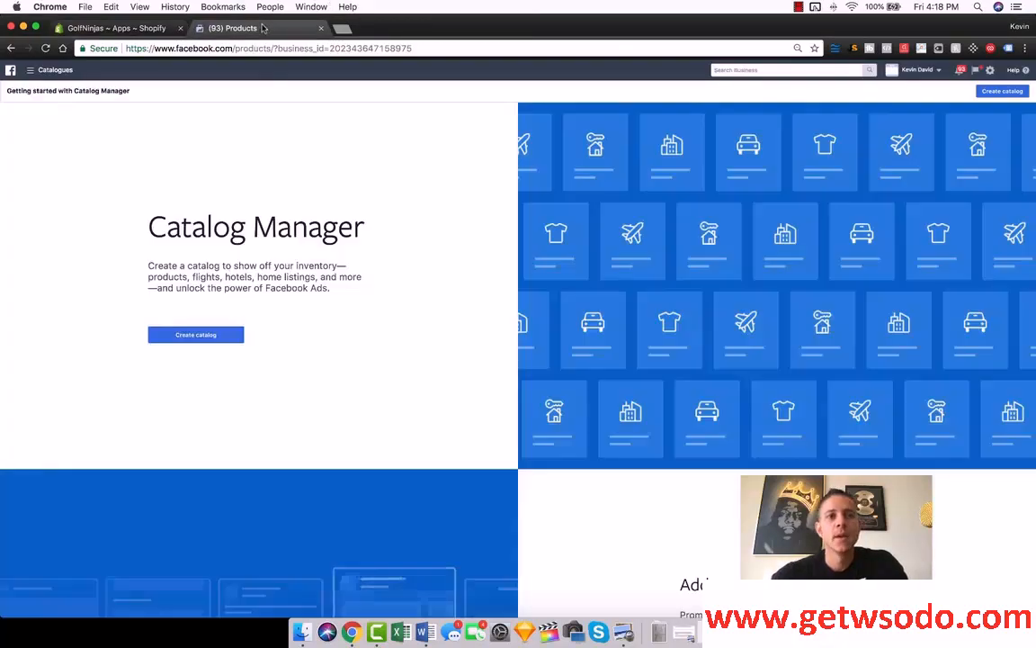
# Step: Start a new Facebook catalog and choose E-commerce as its type
pyautogui.click(34, 69)
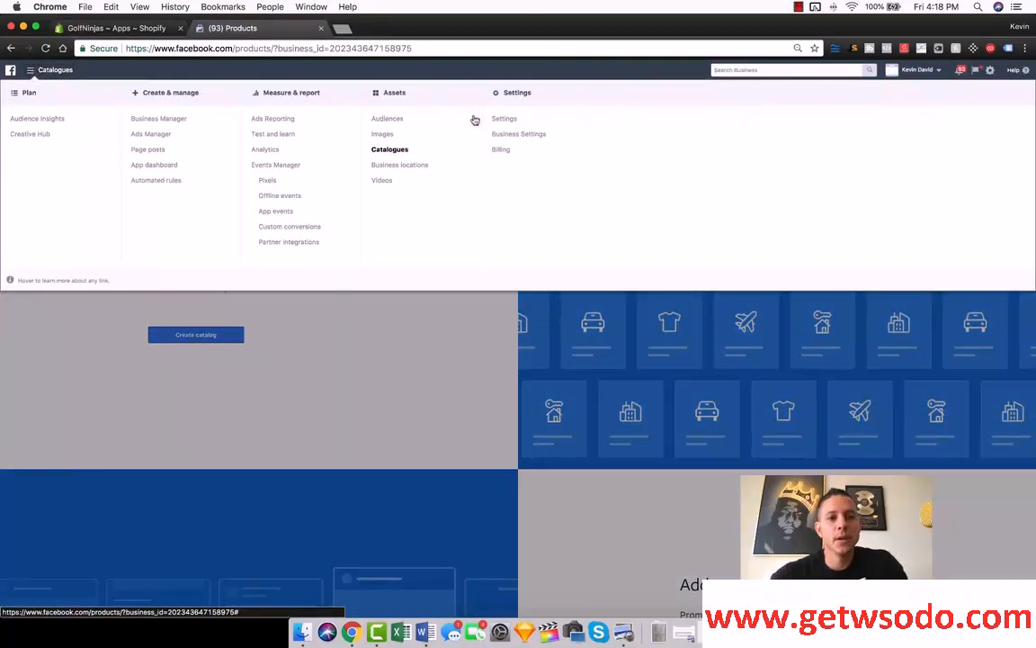
pyautogui.click(400, 150)
pyautogui.click(200, 337)
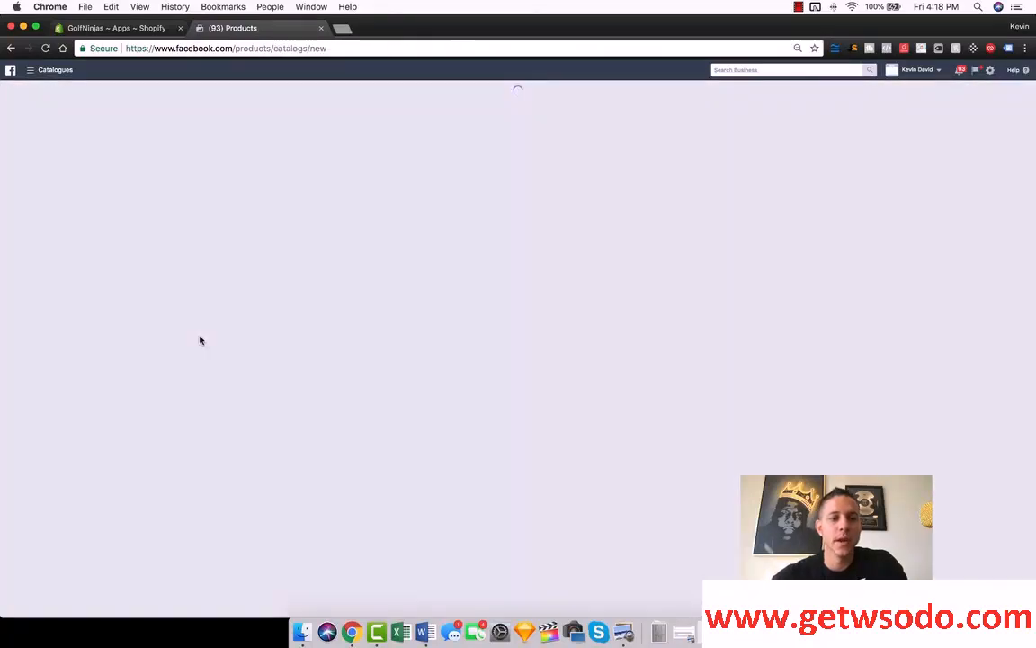
pyautogui.click(491, 163)
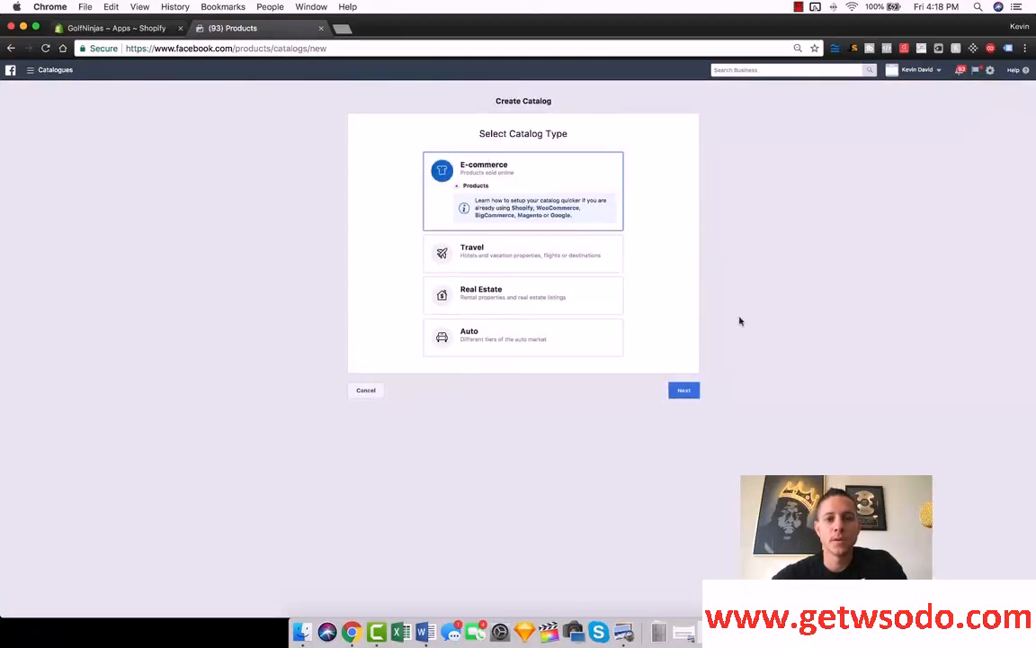
pyautogui.click(693, 391)
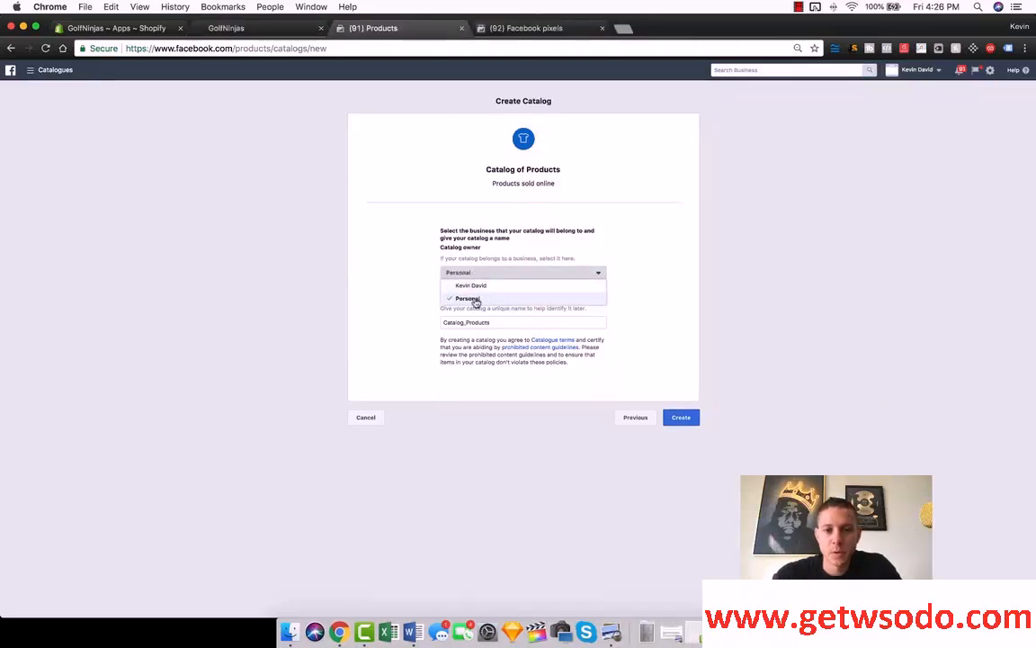
# Step: Set the catalog owner to Personal, name the catalog "Best Sellers", and create it
pyautogui.click(470, 298)
pyautogui.doubleClick(475, 322)
pyautogui.write('Best Seller')
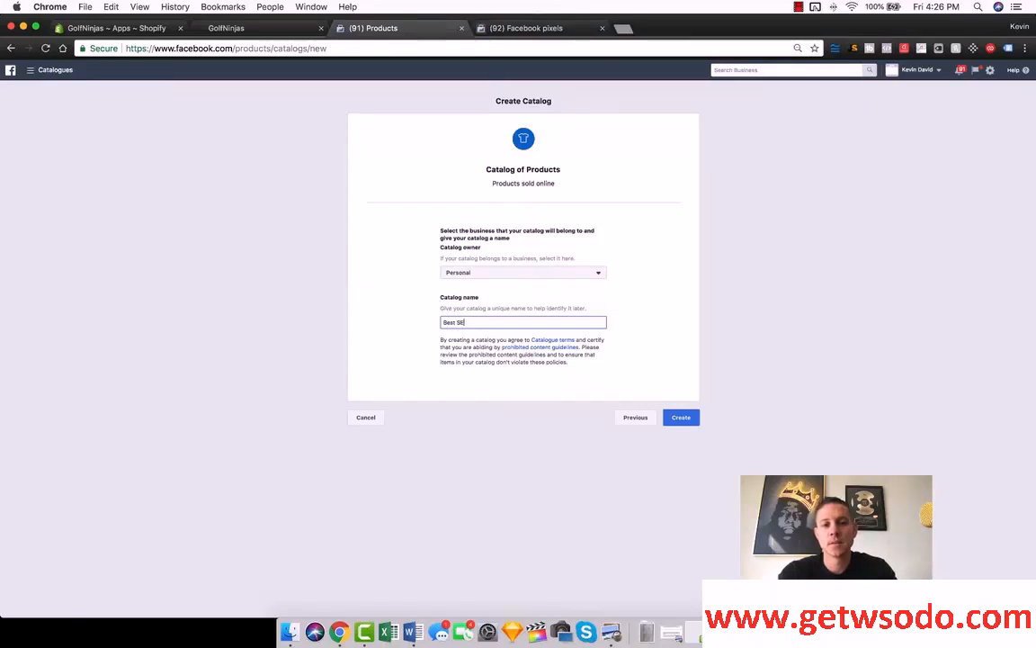
pyautogui.write('s')
pyautogui.click(681, 417)
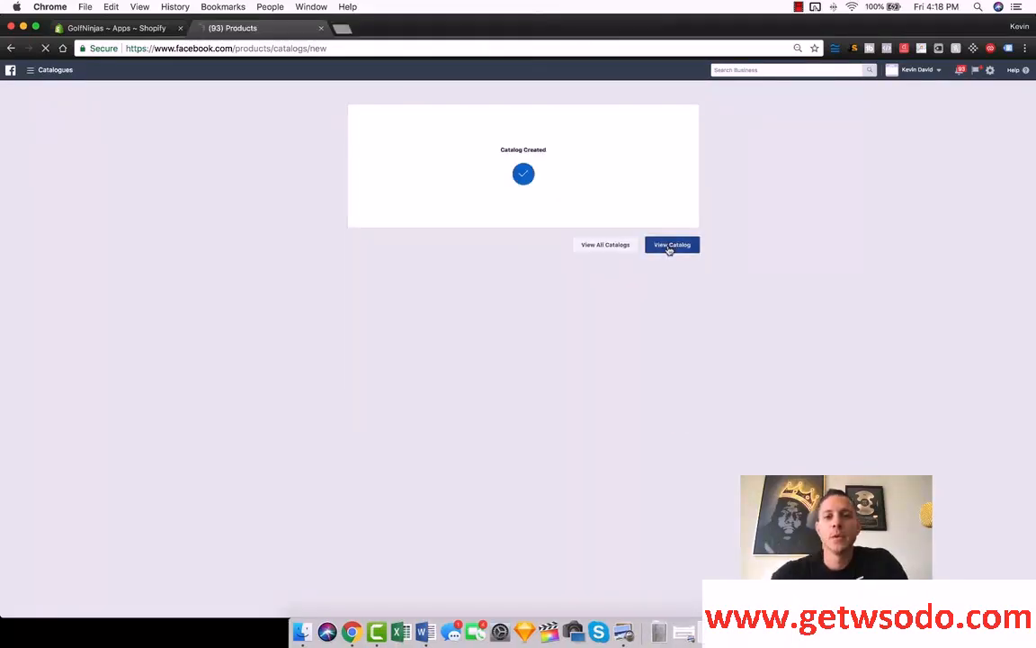
pyautogui.click(669, 248)
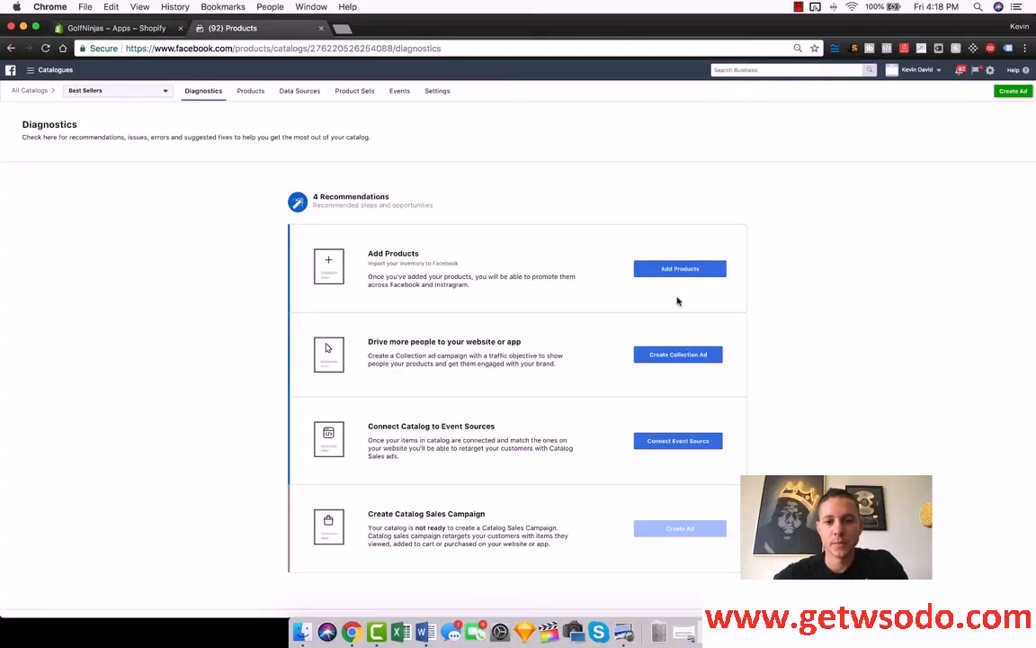
# Step: Add products to the catalog through a scheduled data feed, entering the copied Shopify feed URL
pyautogui.click(668, 268)
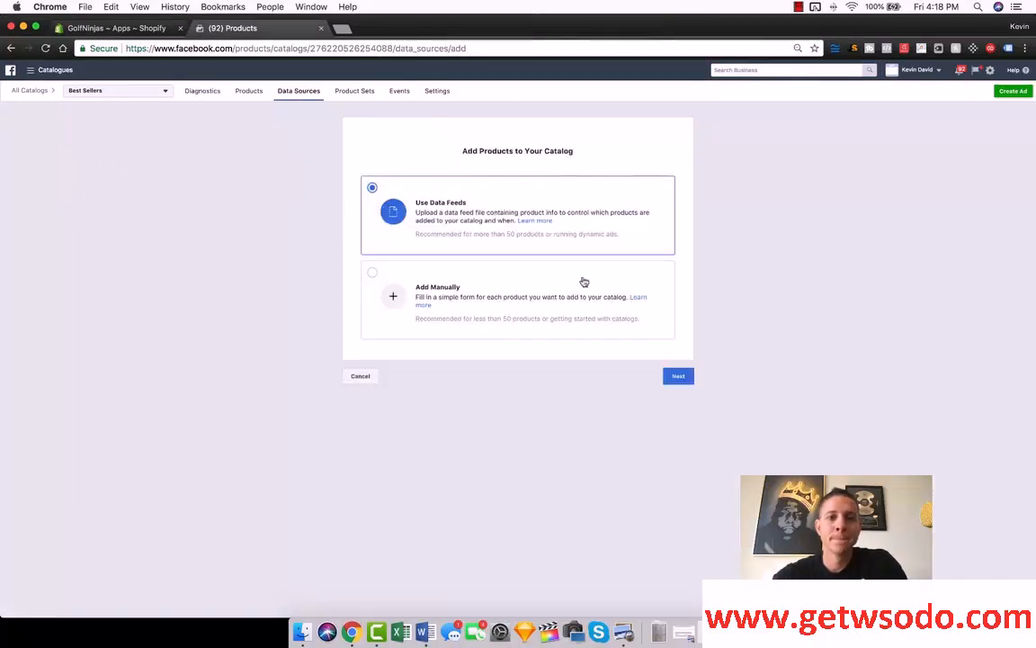
pyautogui.click(677, 376)
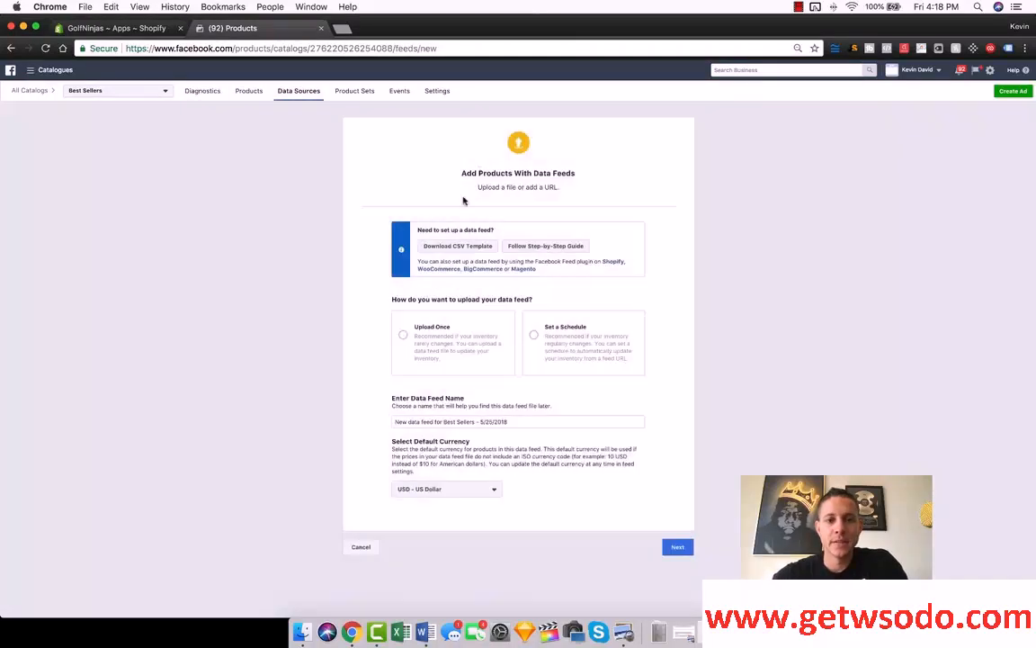
pyautogui.click(562, 337)
pyautogui.click(455, 435)
pyautogui.press('super+v')
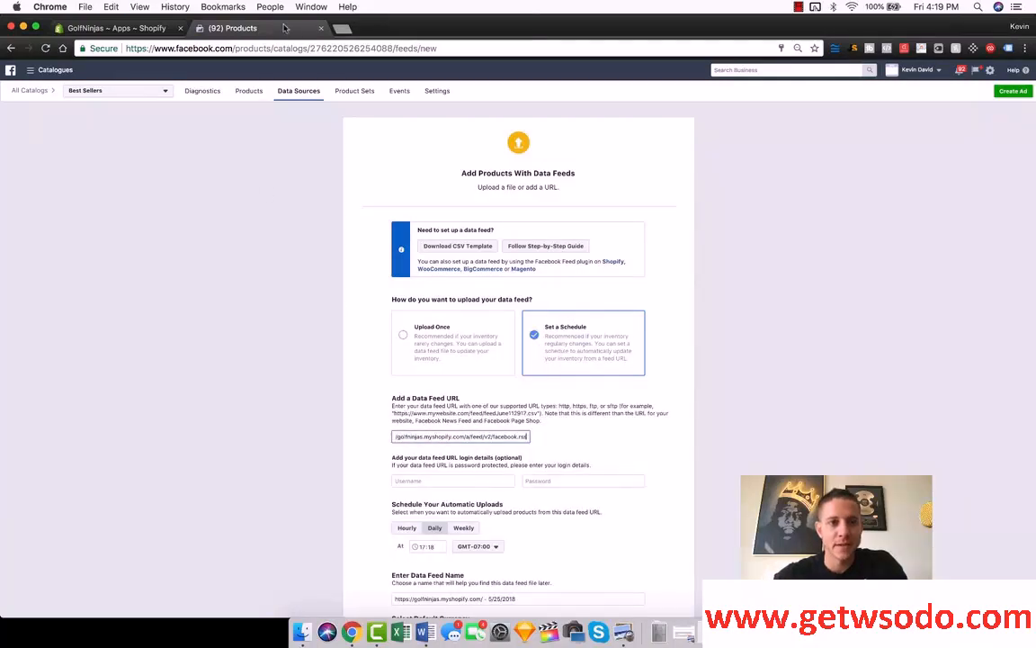
# Step: Upload the data feed with its daily schedule and USD currency, and finish adding the products
pyautogui.click(144, 28)
pyautogui.click(290, 35)
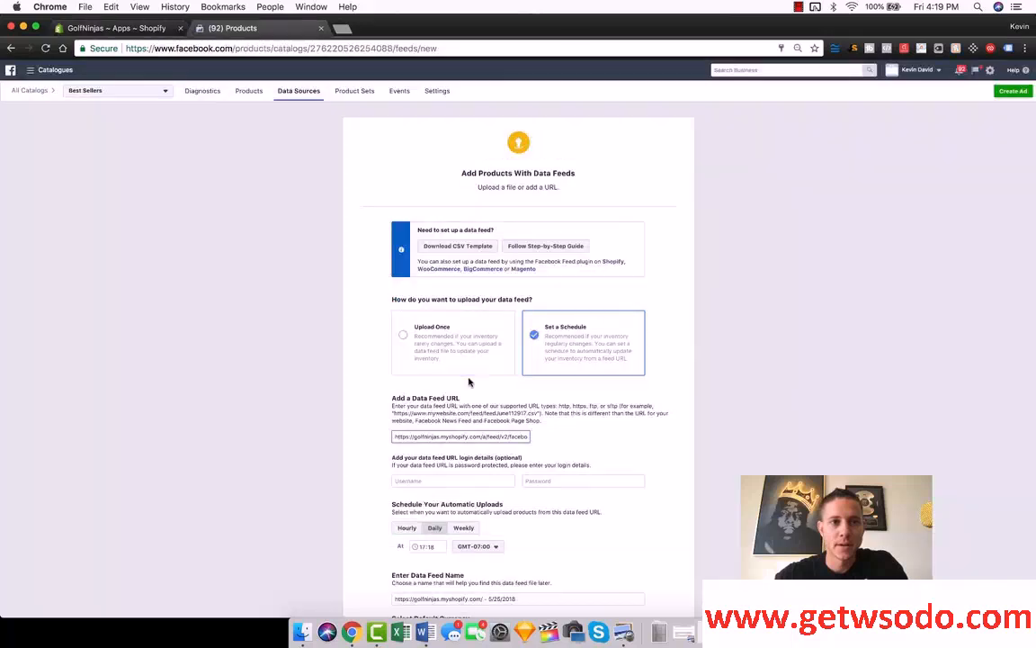
pyautogui.scroll(-5, 490, 450)
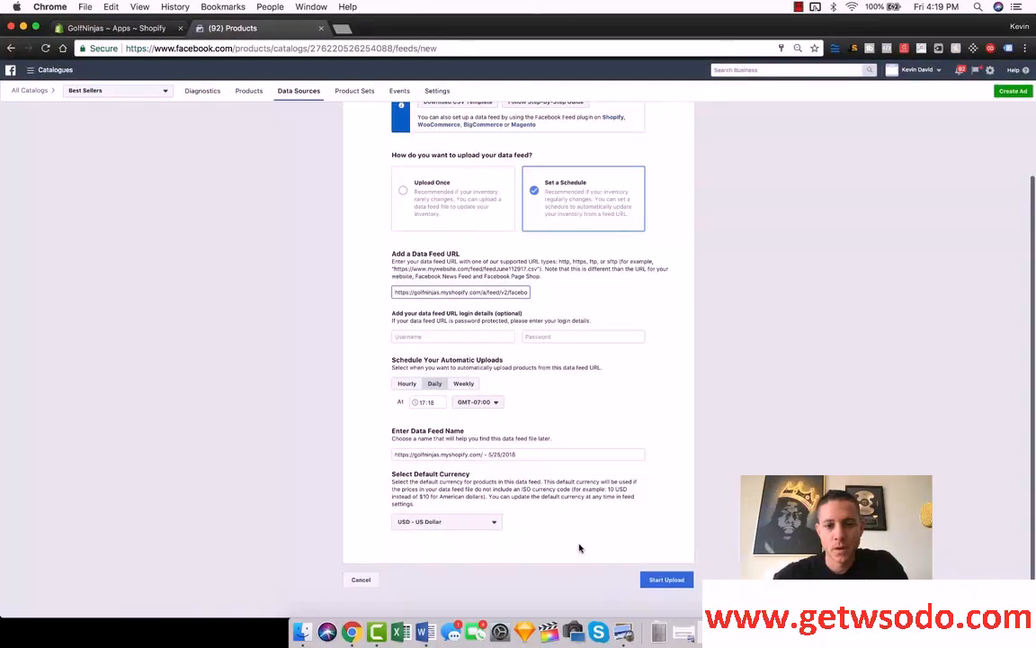
pyautogui.click(667, 579)
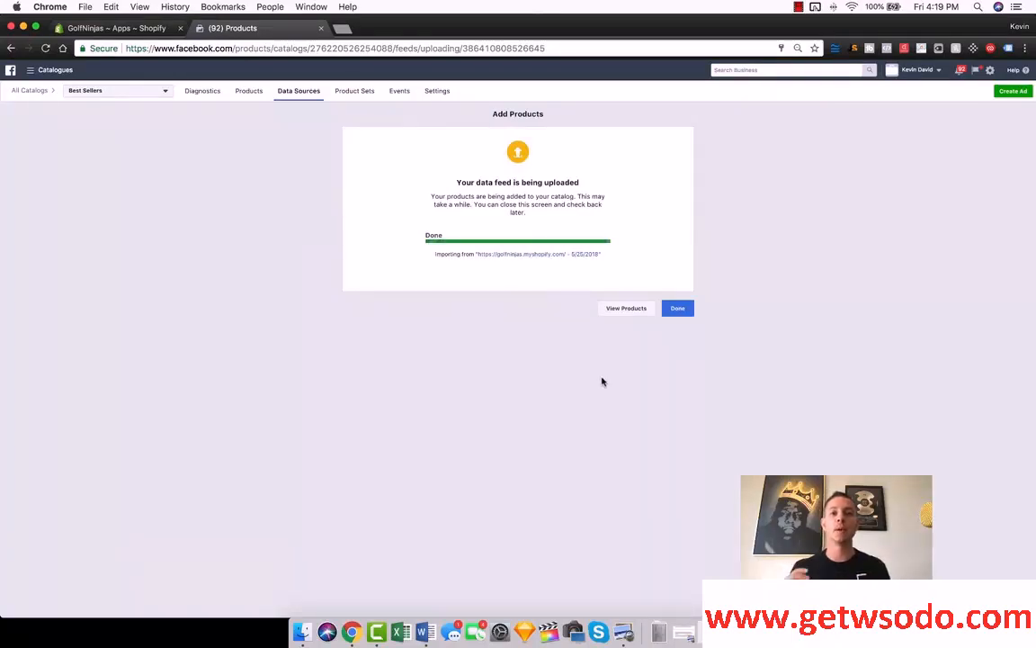
pyautogui.click(680, 309)
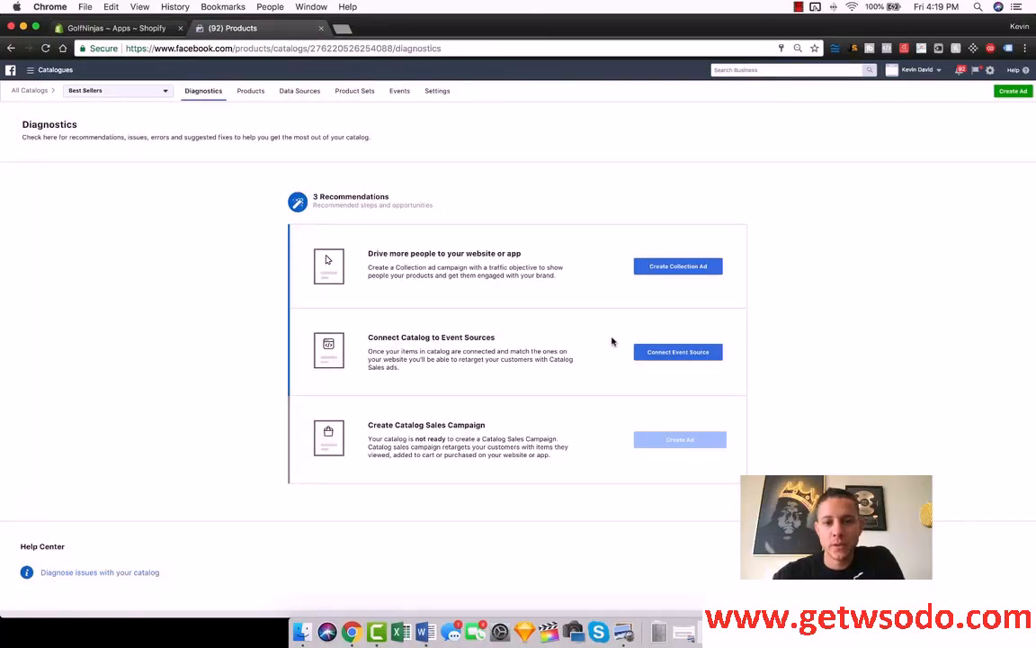
# Step: Connect The He Pixel to the Best Sellers catalog as its event source
pyautogui.click(673, 353)
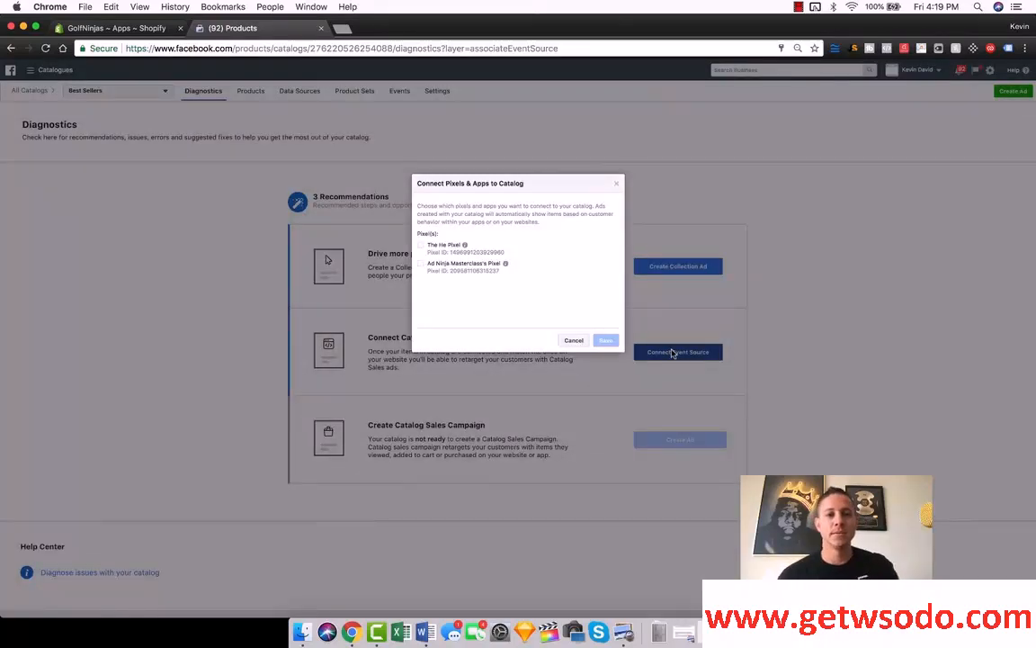
pyautogui.click(421, 245)
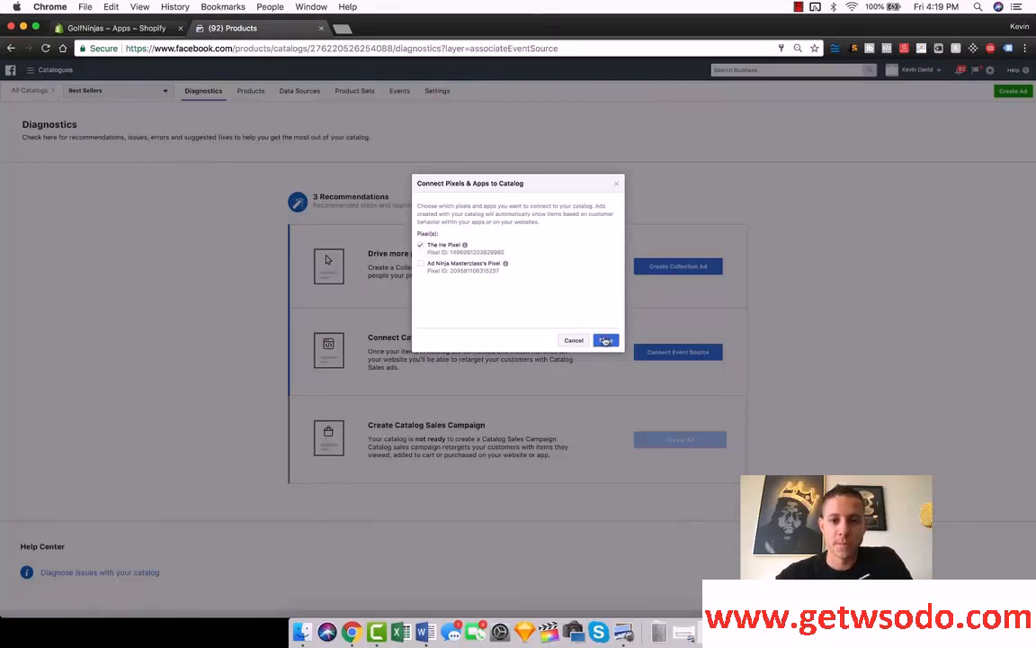
pyautogui.click(601, 340)
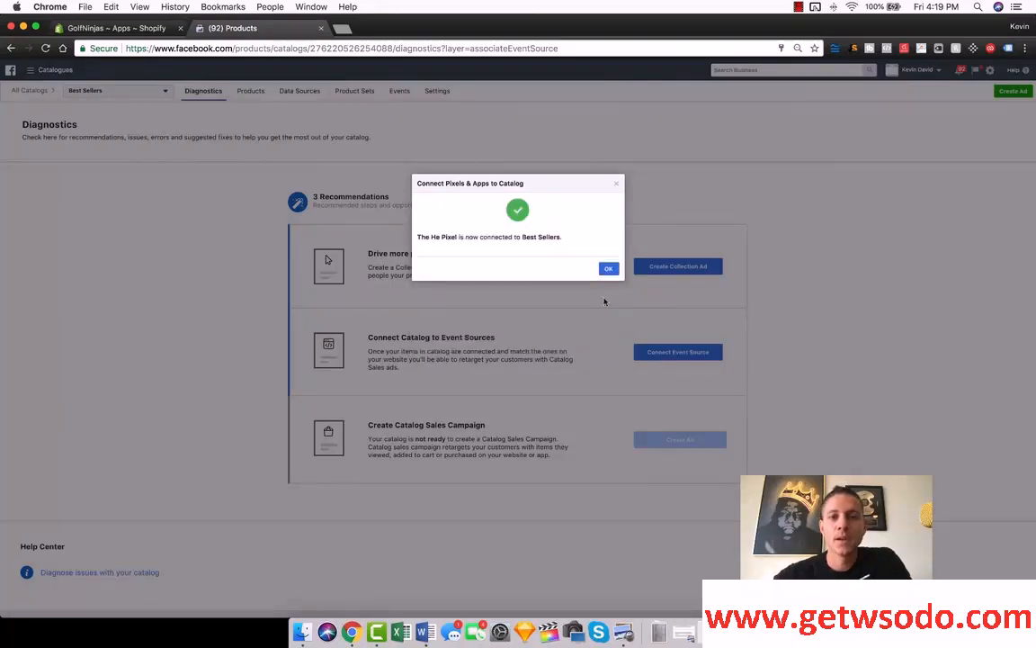
pyautogui.click(608, 268)
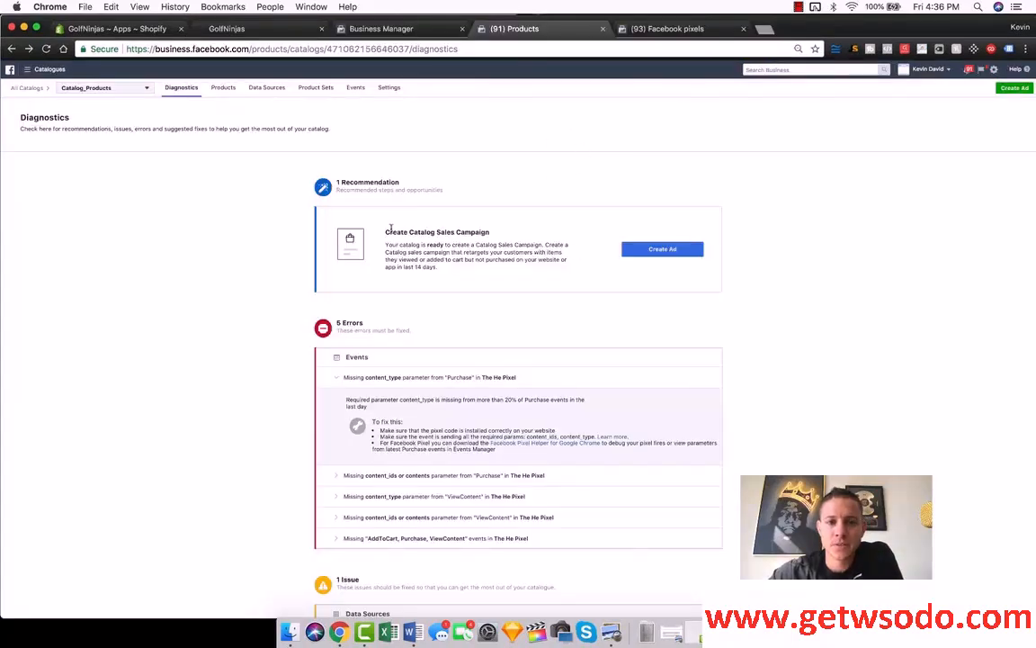
# Step: Save a draft catalogue sales campaign under the Ad Ninja Masterclass account, naming the ad set "DPA's Best Seller" and the ad "DPA"
pyautogui.click(652, 250)
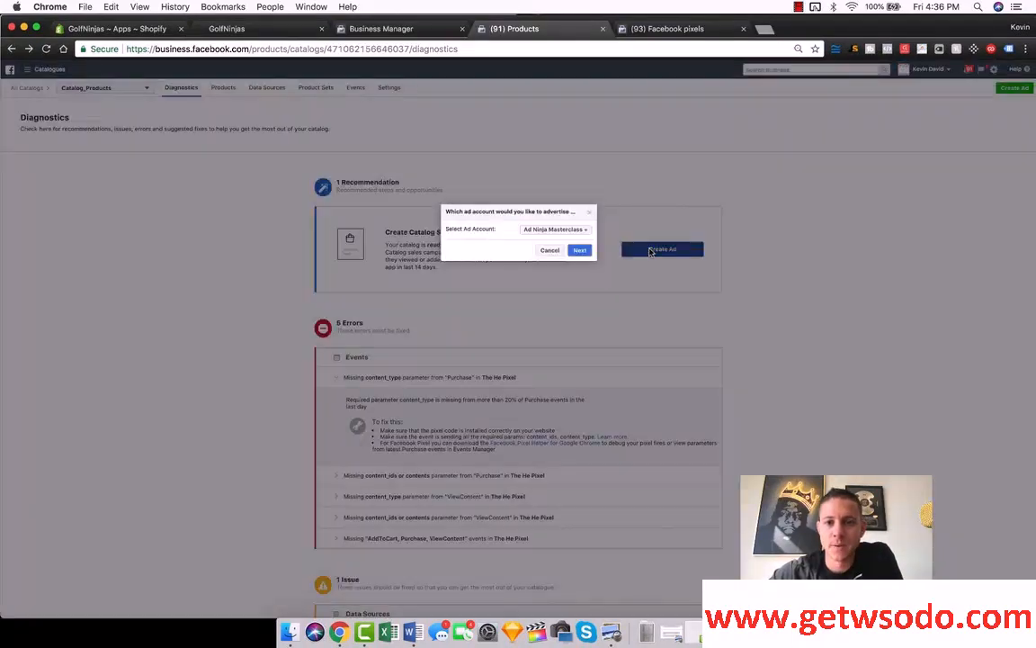
pyautogui.click(580, 251)
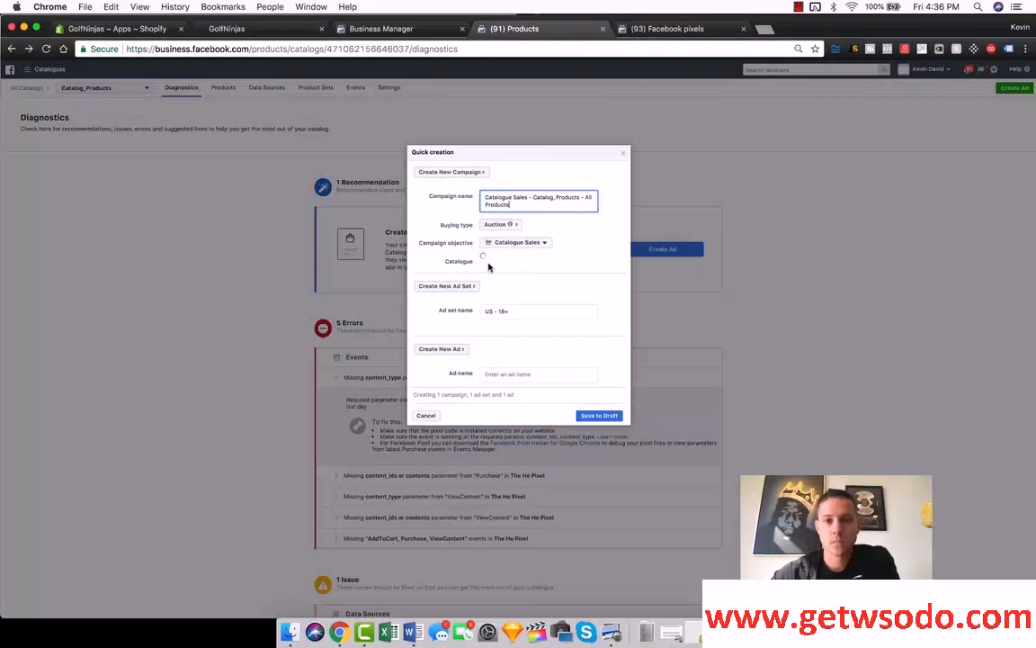
pyautogui.tripleClick(509, 312)
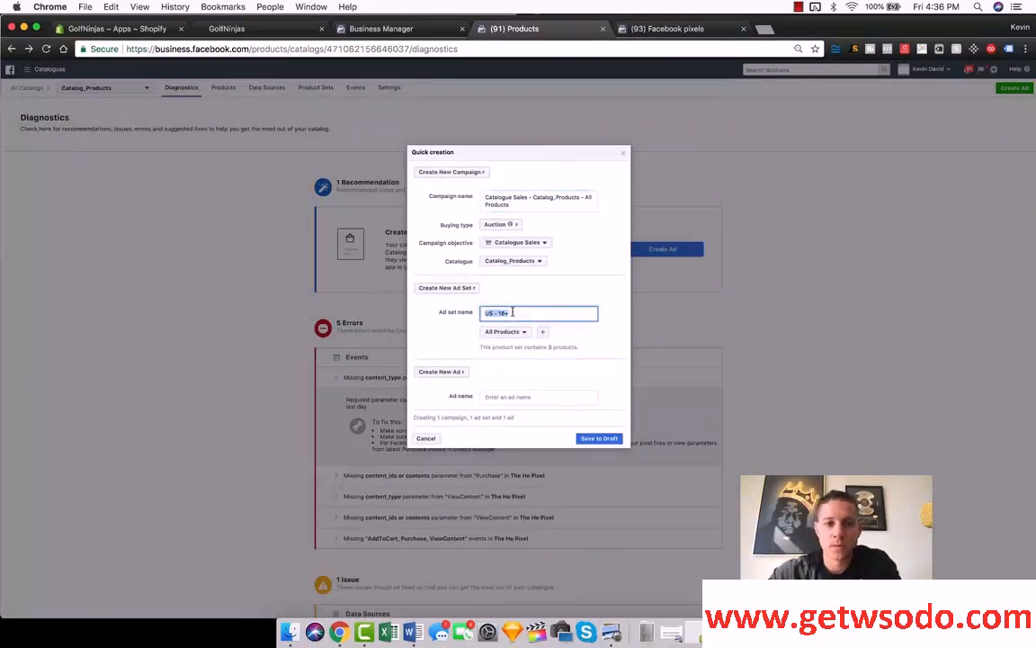
pyautogui.write("DPA's Best Seller")
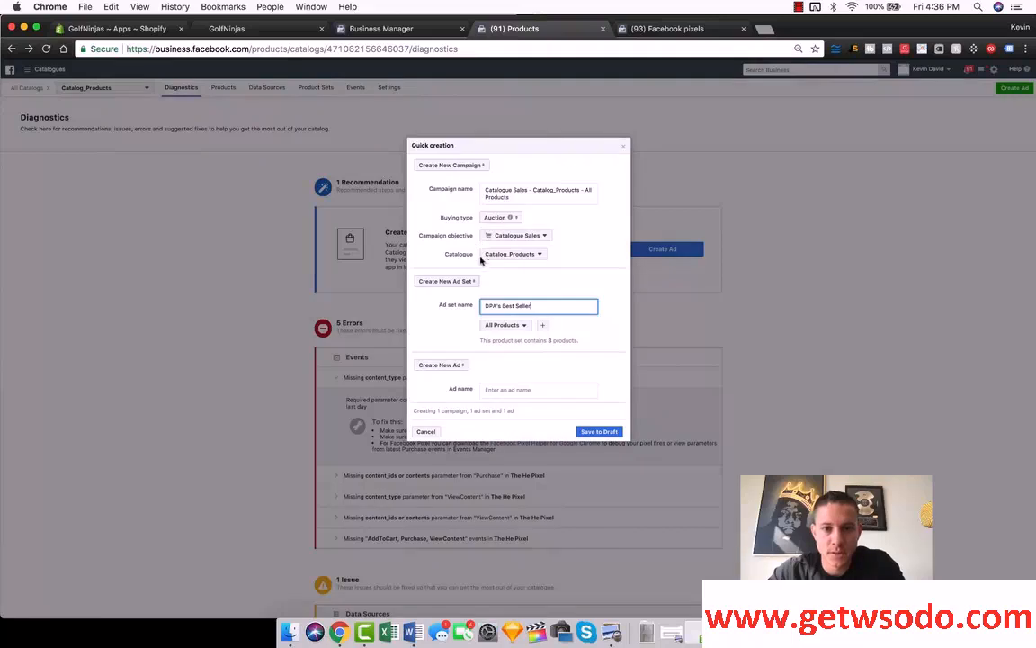
pyautogui.click(498, 390)
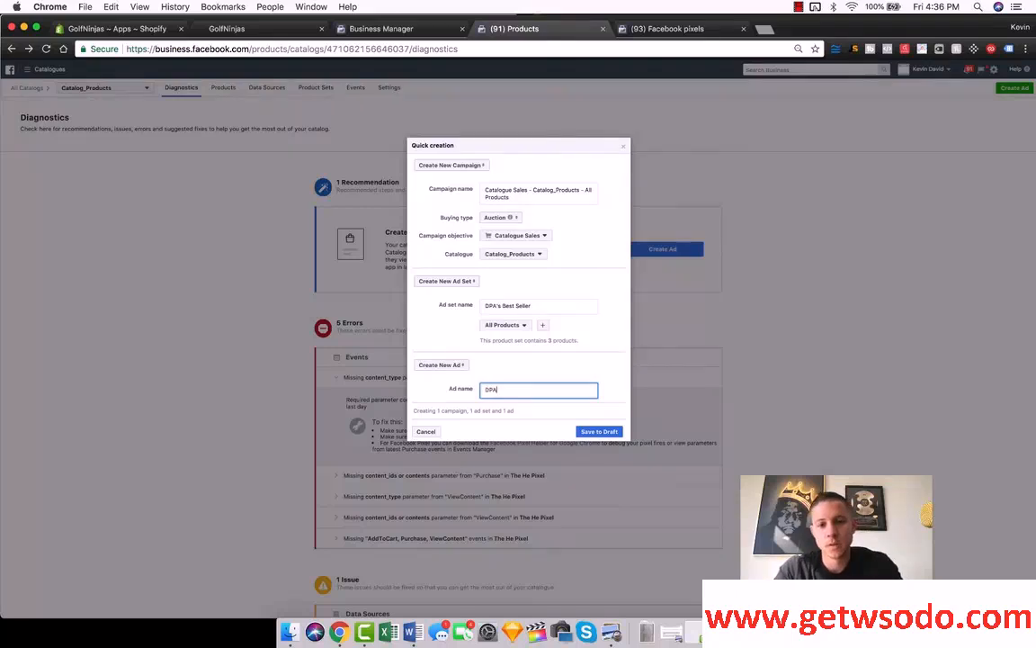
pyautogui.click(597, 431)
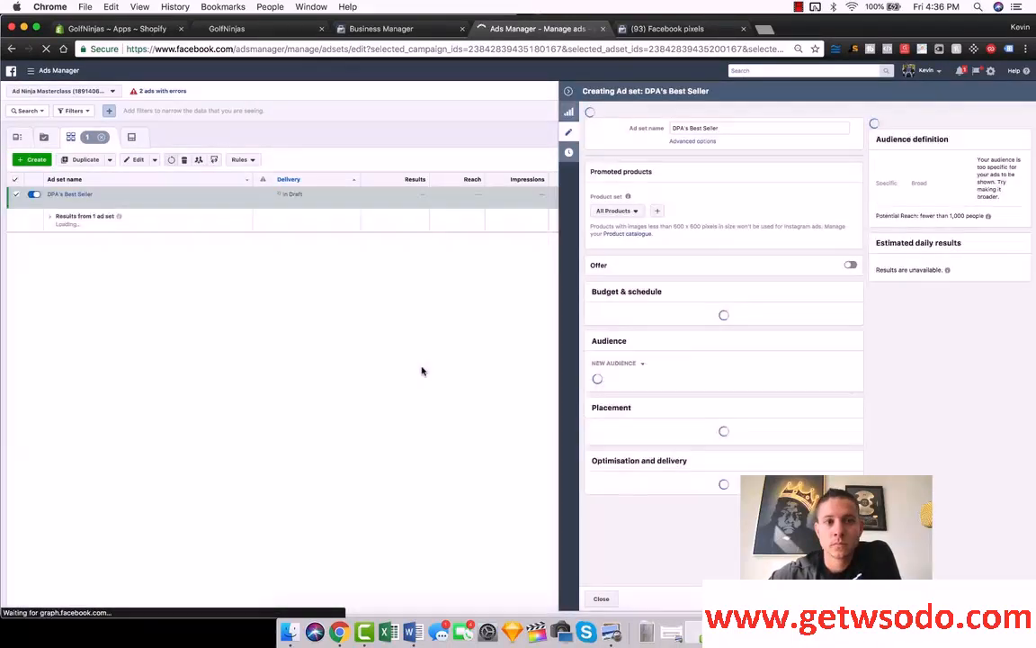
# Step: Set the ad set's daily budget to $1
pyautogui.scroll(-1, 773, 193)
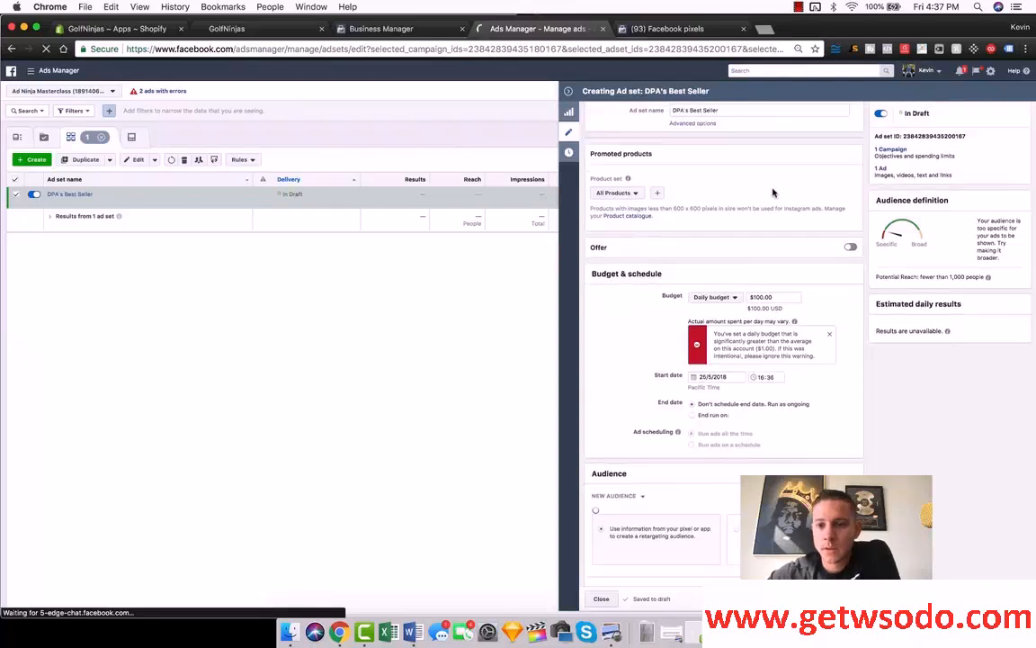
pyautogui.doubleClick(762, 289)
pyautogui.write('1')
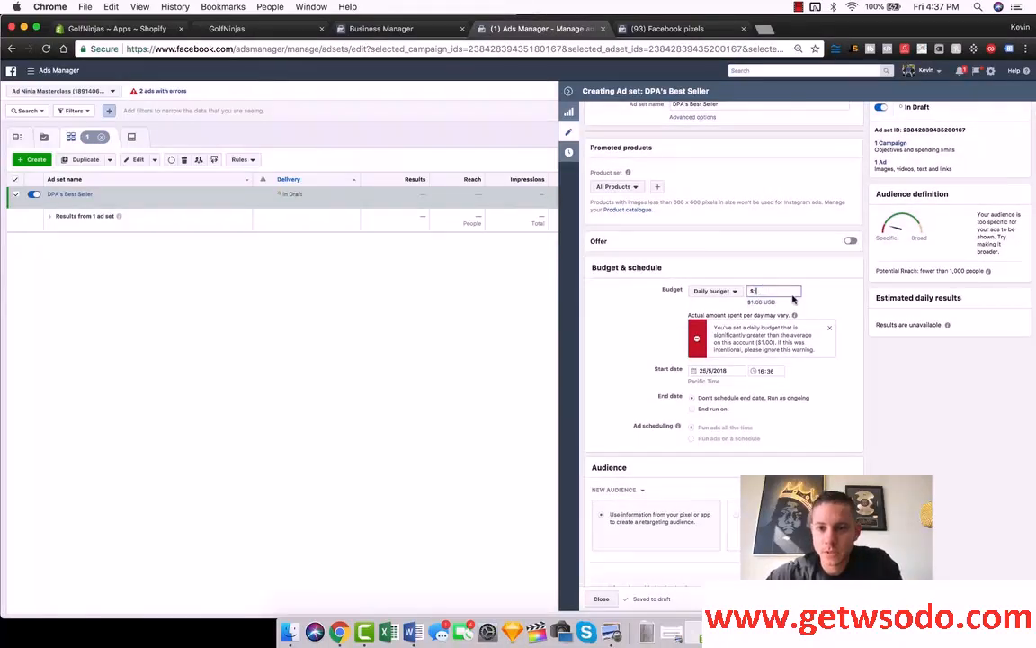
pyautogui.click(813, 307)
# Step: Review the ad set's product set choices and the retargeting options in its audience settings
pyautogui.scroll(1, 855, 303)
pyautogui.scroll(1, 855, 303)
pyautogui.click(615, 199)
pyautogui.click(713, 192)
pyautogui.scroll(-5, 849, 208)
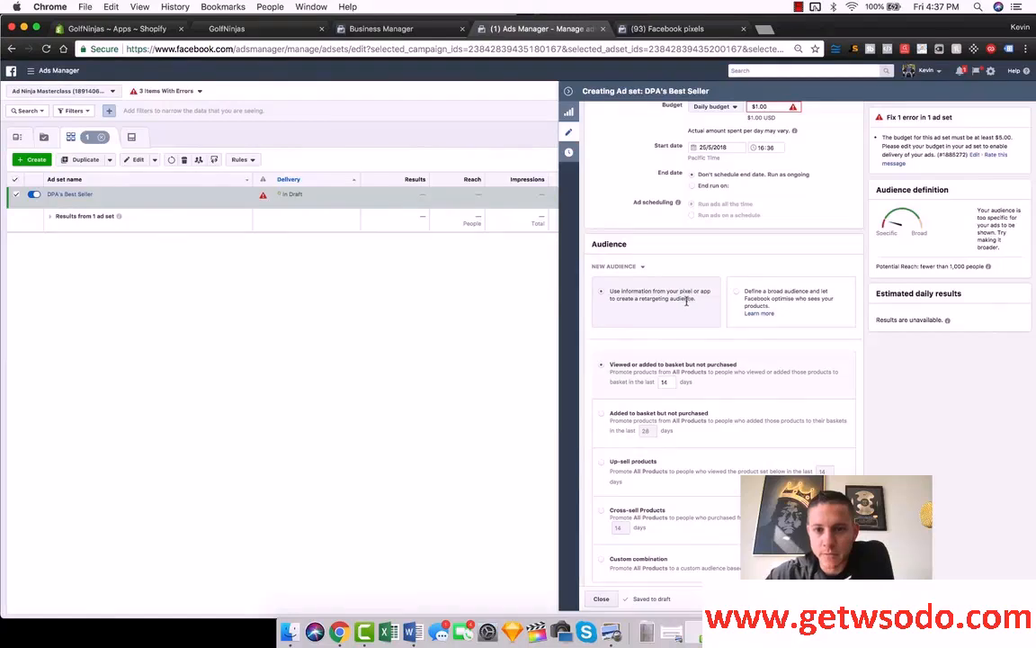
pyautogui.scroll(-2, 659, 313)
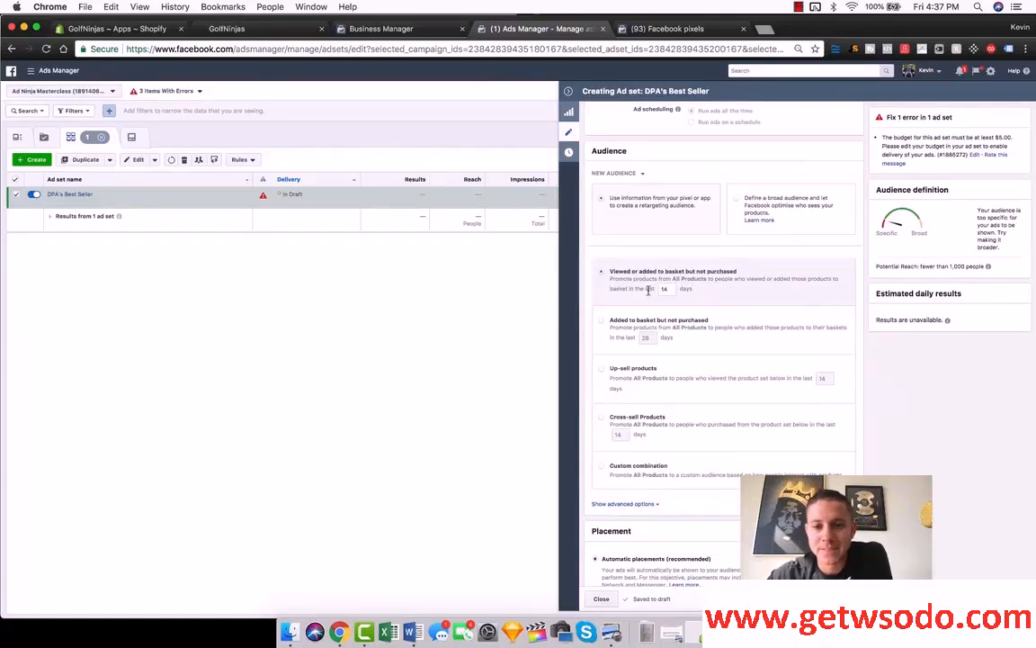
# Step: Set the retargeting window for people who viewed or added products to basket but did not purchase to 7 days
pyautogui.scroll(-2, 739, 331)
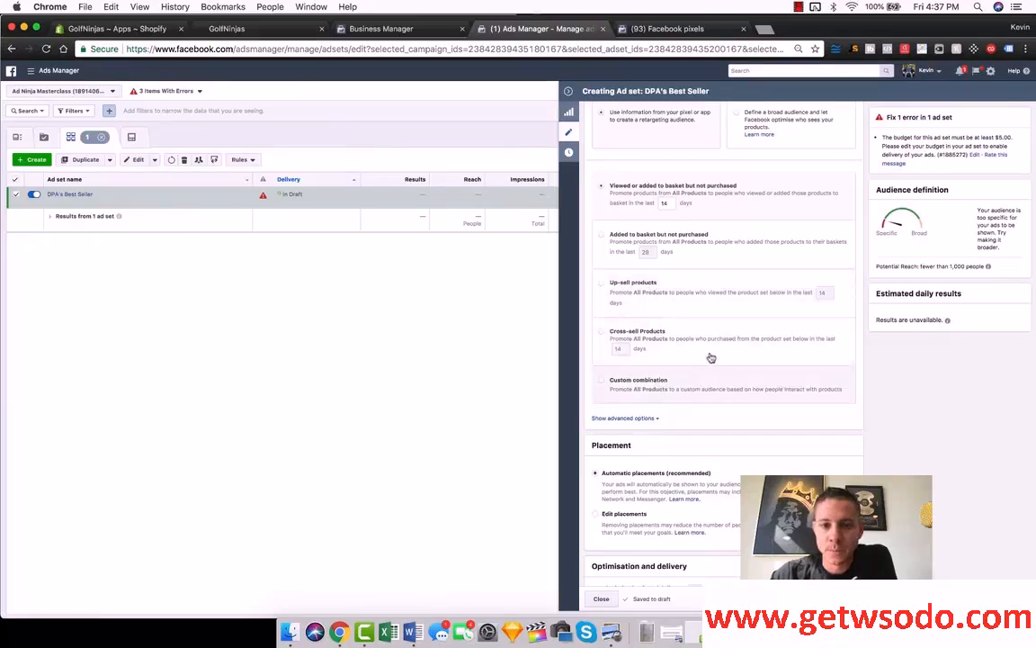
pyautogui.scroll(3, 687, 387)
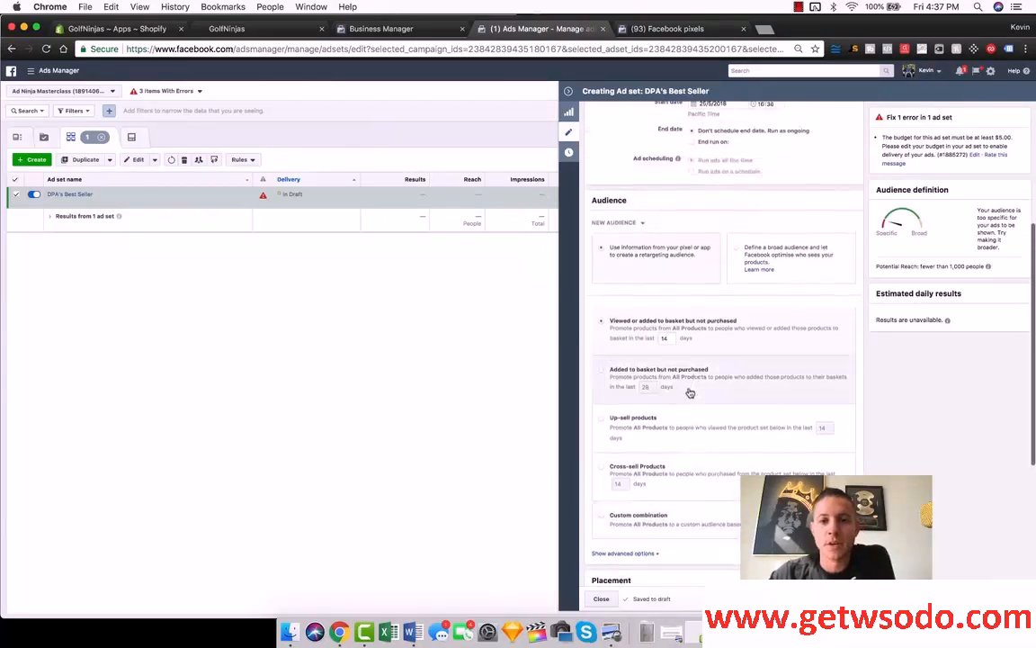
pyautogui.doubleClick(670, 339)
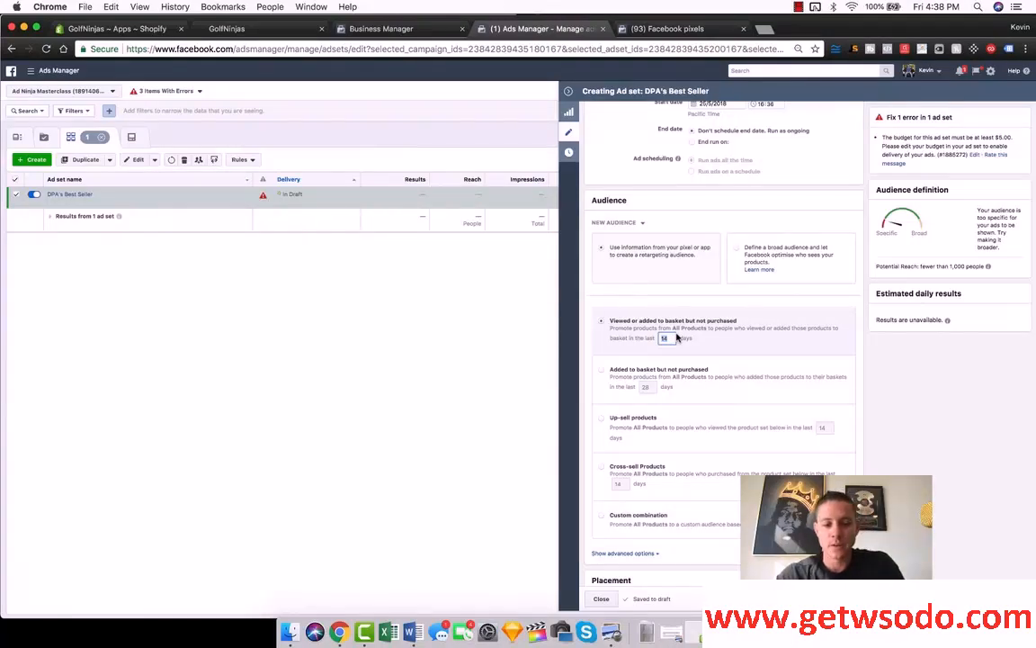
pyautogui.write('7')
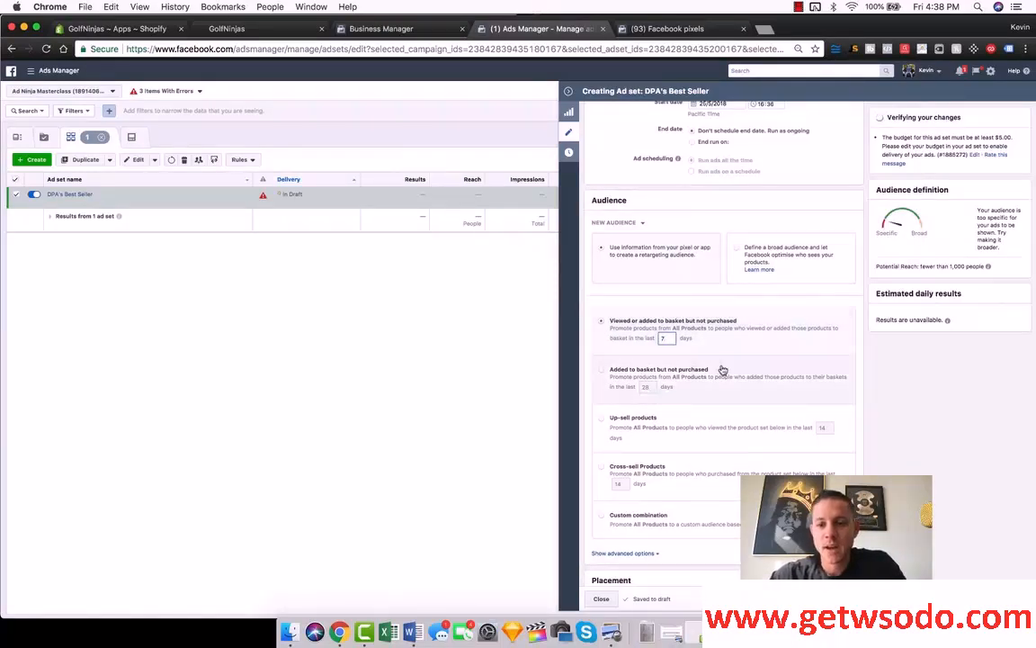
pyautogui.scroll(-1, 691, 489)
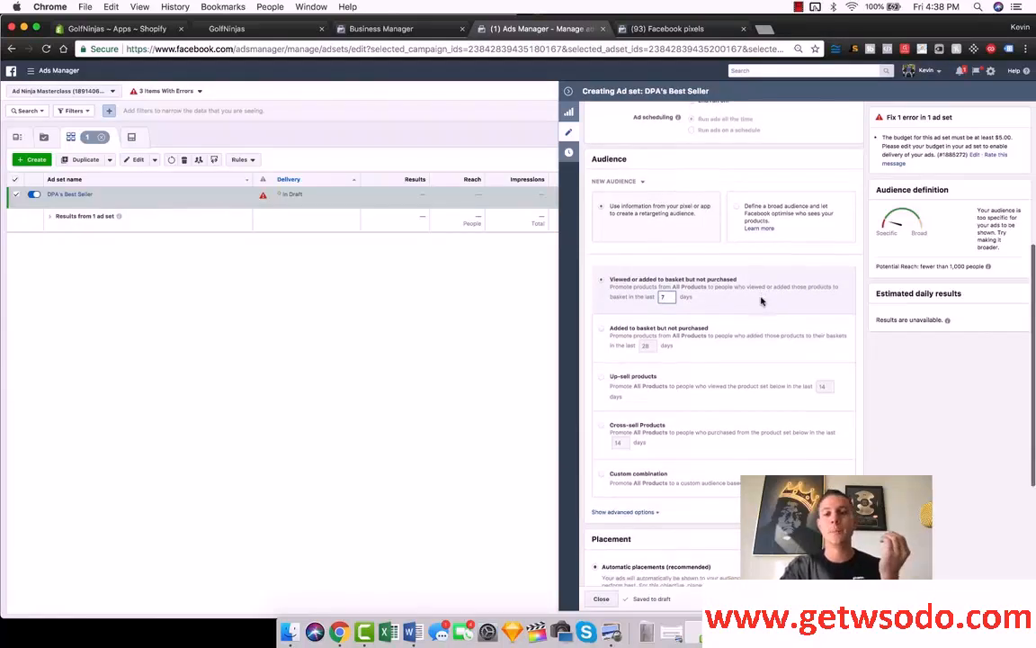
pyautogui.scroll(-3, 762, 302)
pyautogui.scroll(-1, 761, 302)
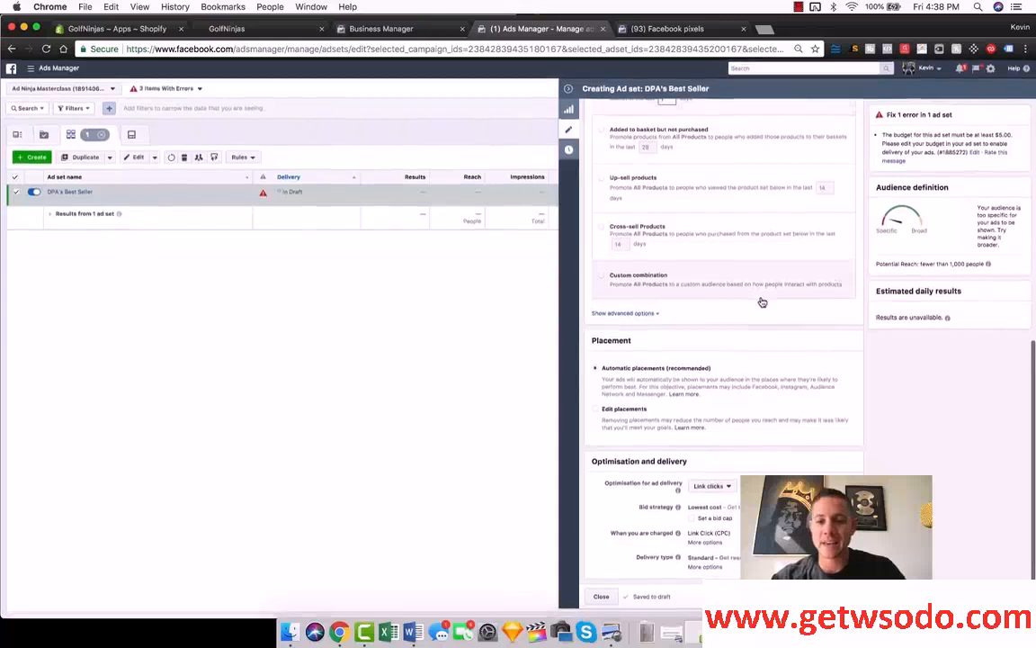